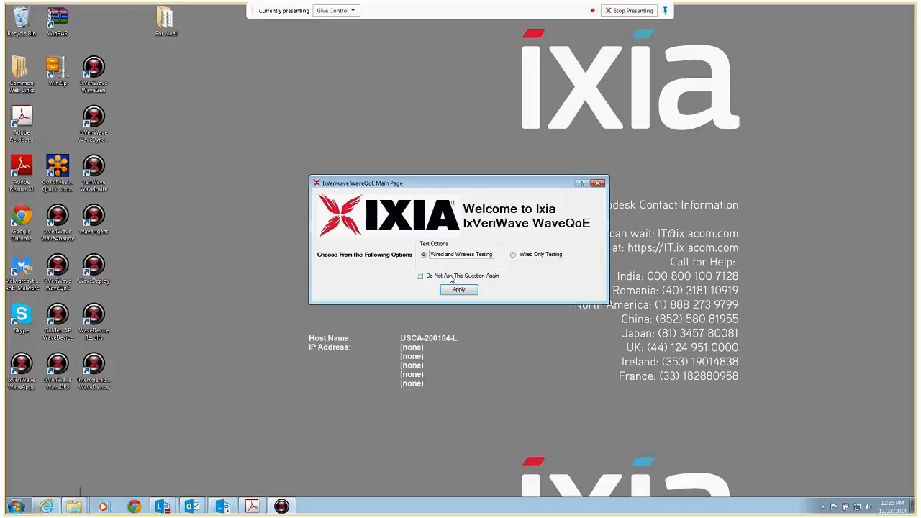
Step: Choose wired and wireless testing and load the Enterprise deployment test configuration
click(458, 288)
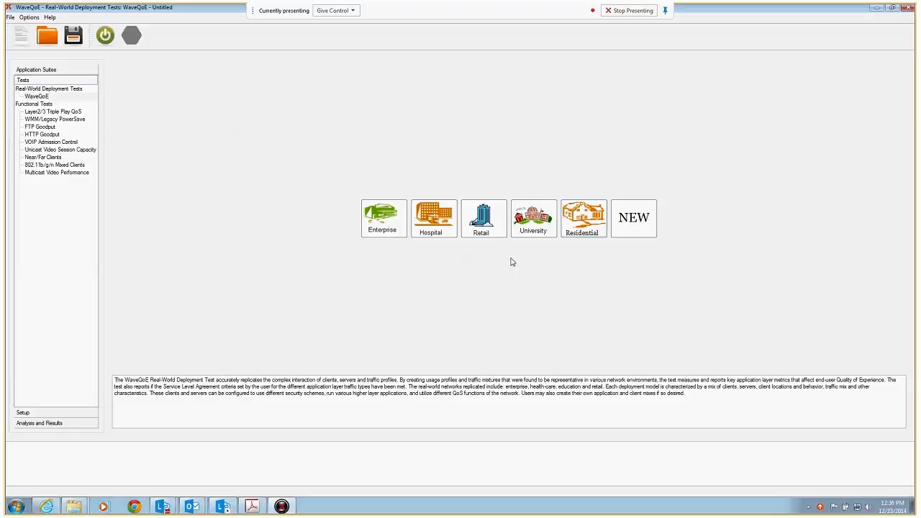
click(383, 218)
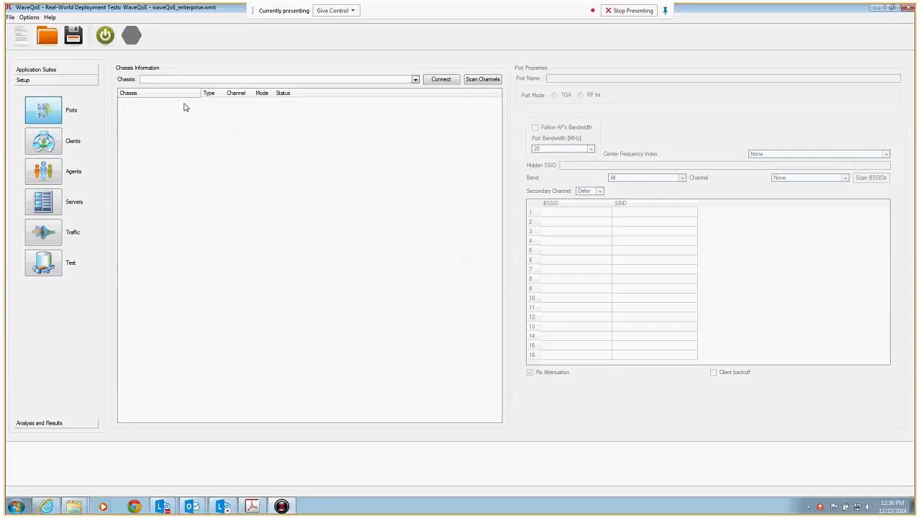
Step: Connect to the test chassis at 192.168.254.46
click(163, 81)
text(192.168.254.46)
key(Return)
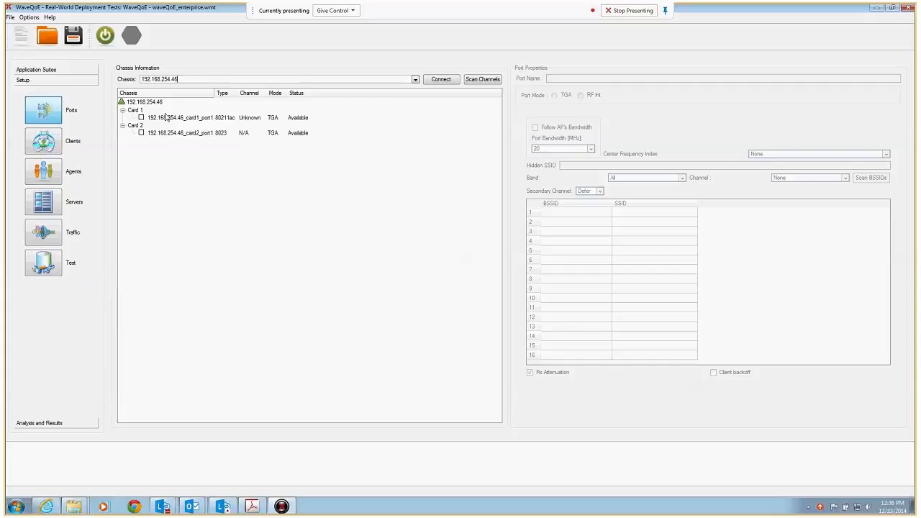
Step: Select the ports on Card 1 and Card 2, and set the Card 1 wireless port to channel 153
click(141, 118)
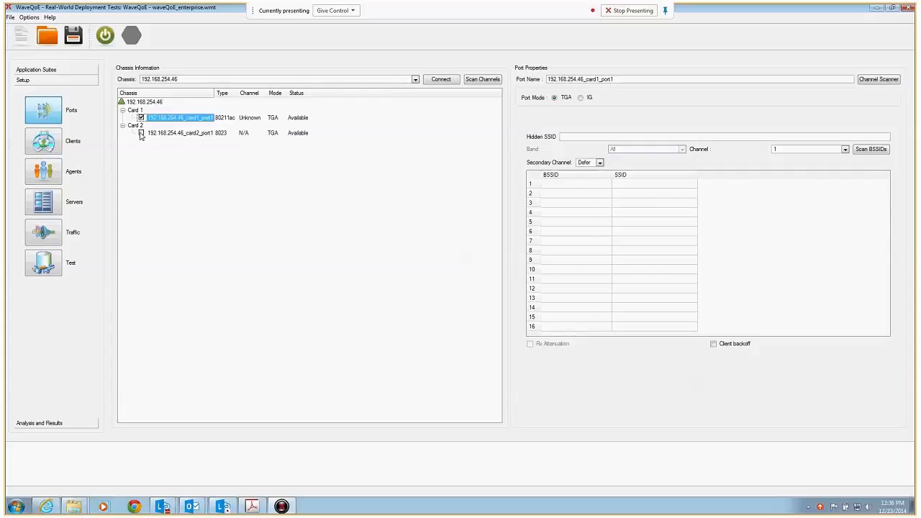
click(141, 133)
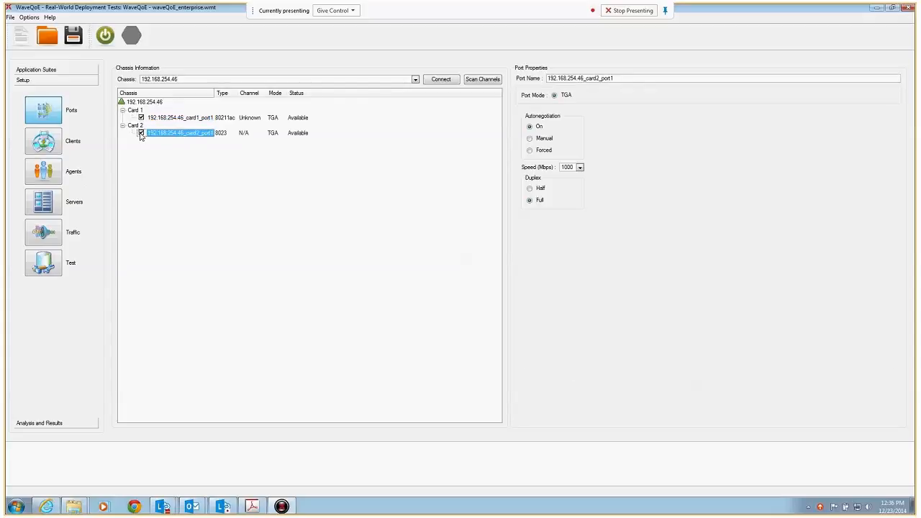
click(210, 120)
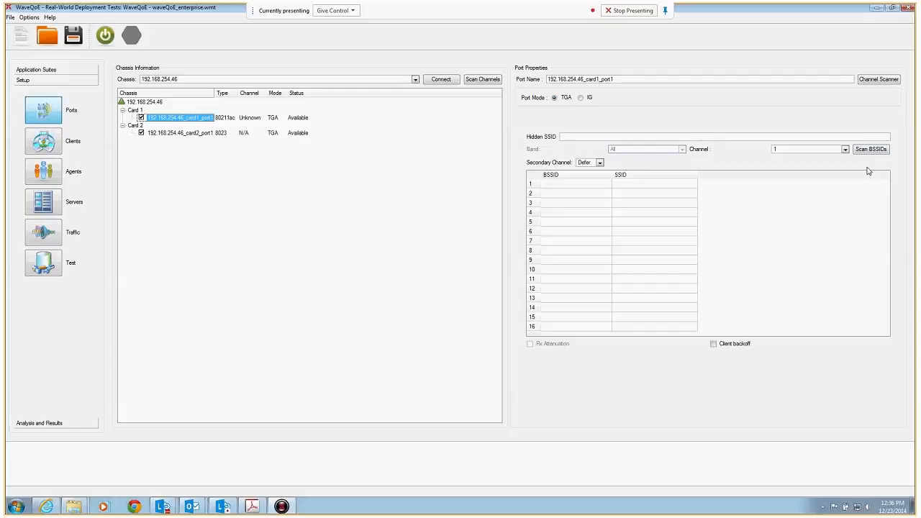
click(845, 150)
drag(846, 160, 847, 216)
click(781, 203)
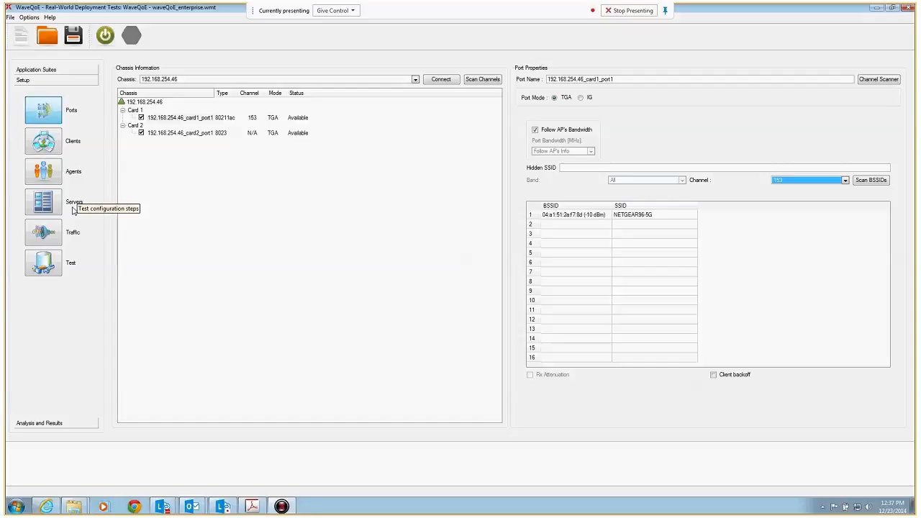
Step: Set the interface of the Handset, Laptop and PDA client types to 802.11 a/b/g/n/ac
click(73, 145)
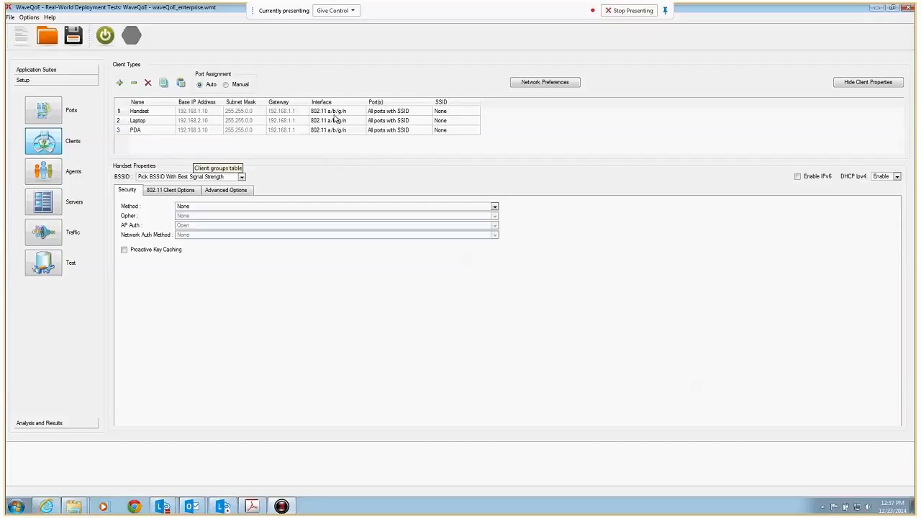
click(358, 112)
click(361, 112)
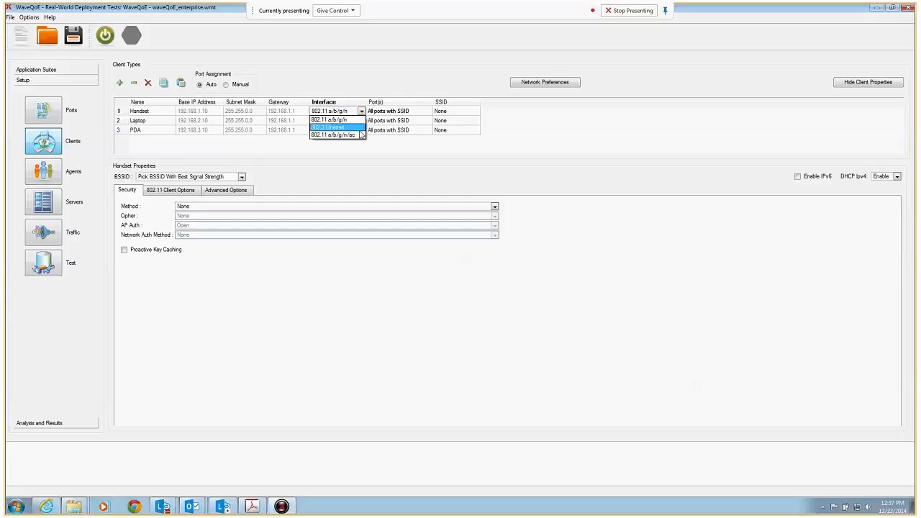
click(361, 135)
click(362, 122)
click(362, 121)
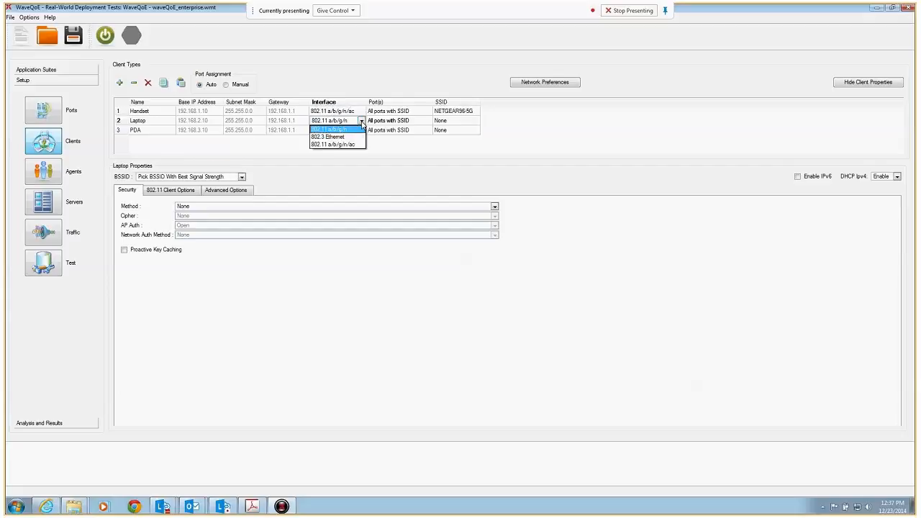
click(358, 144)
click(362, 130)
click(361, 130)
click(358, 154)
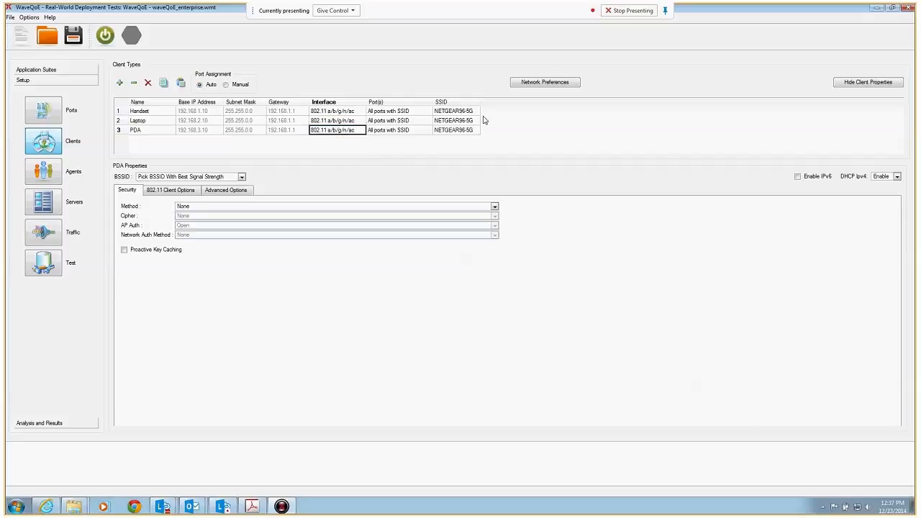
Step: Review the Handset client's security methods, 802.11 client options and advanced options, keeping the security method at None
click(156, 114)
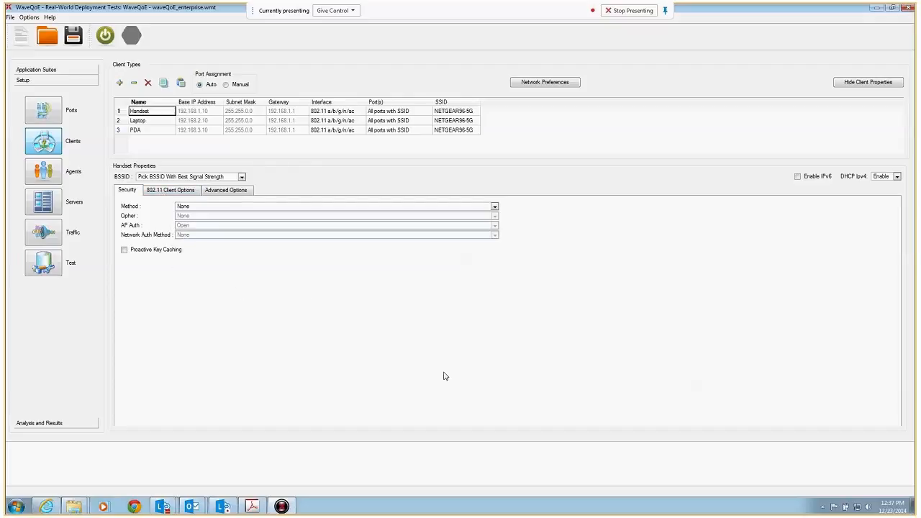
click(185, 206)
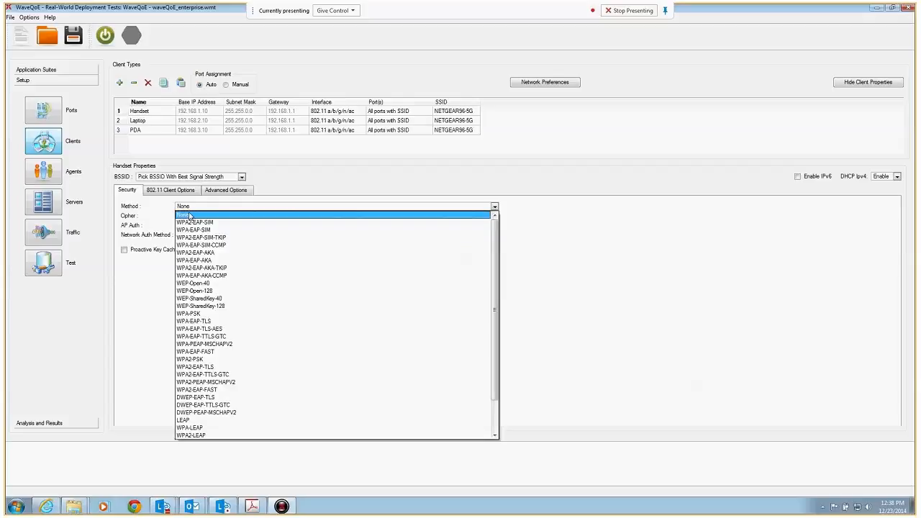
click(188, 216)
click(156, 193)
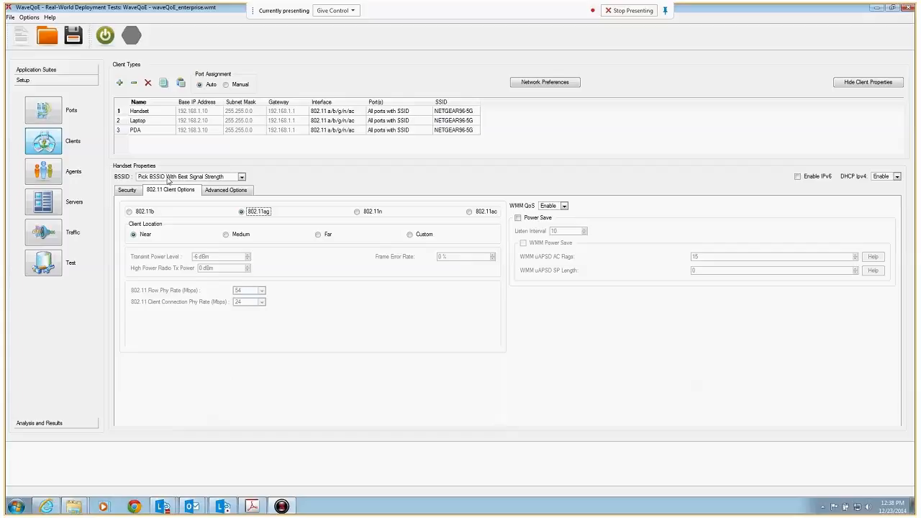
click(208, 191)
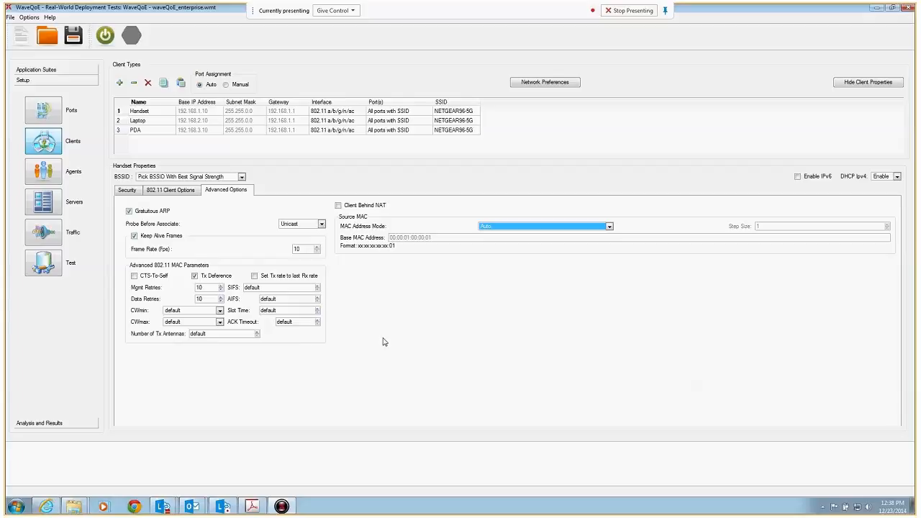
click(173, 190)
click(166, 112)
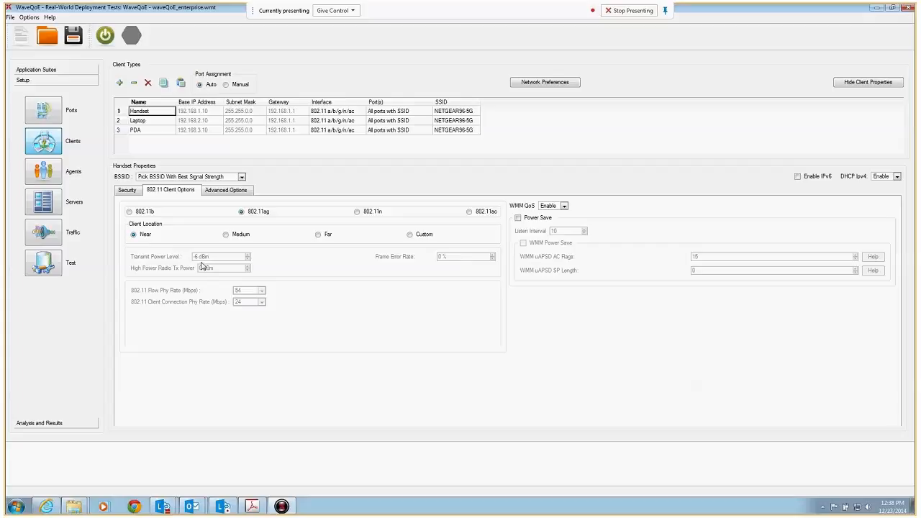
Step: Try the Medium, Far and Custom client locations for the Handset and set it back to Near
click(226, 236)
click(318, 235)
click(409, 235)
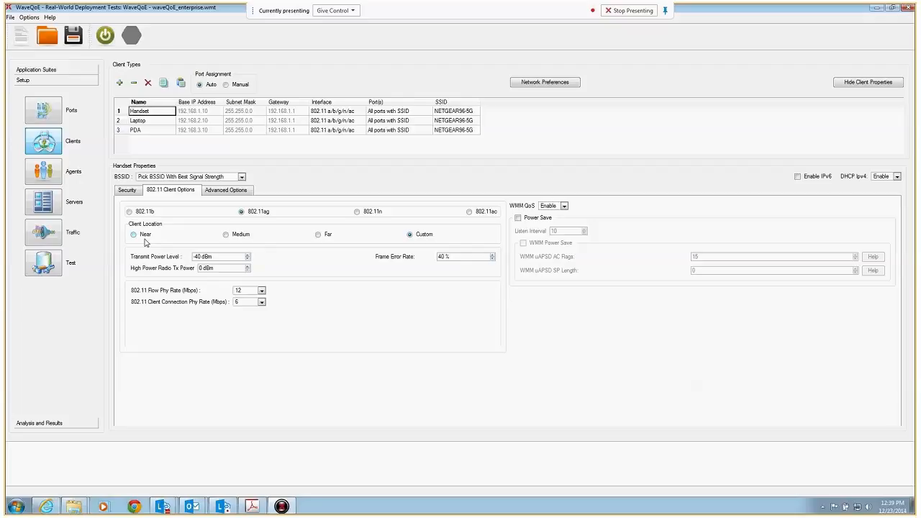
click(134, 236)
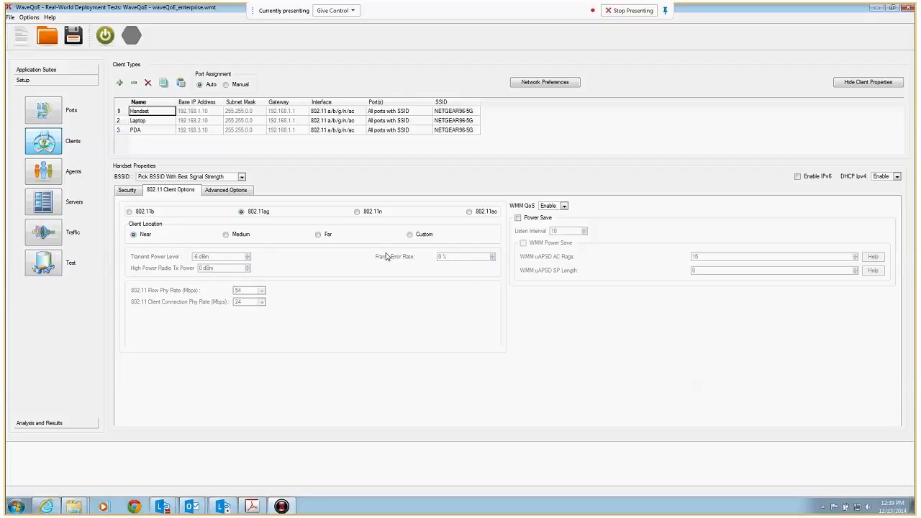
Step: Set the Laptop client to 802.11ac with 3 spatial streams, signal bandwidth 80, short guard interval and AMPDU aggregation enabled
click(153, 122)
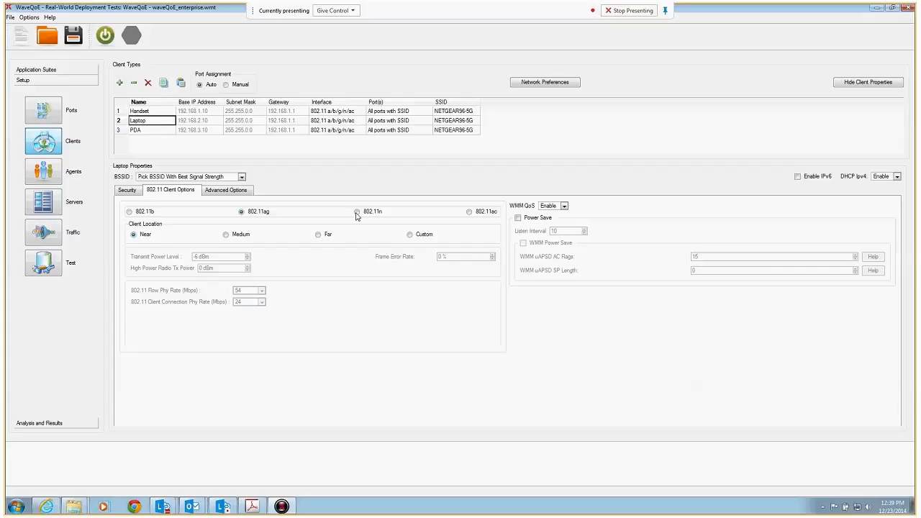
click(470, 213)
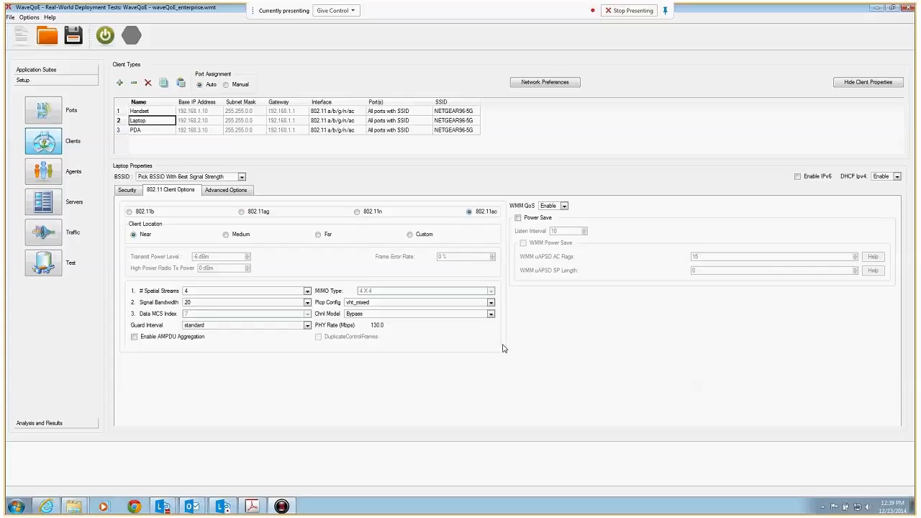
click(307, 291)
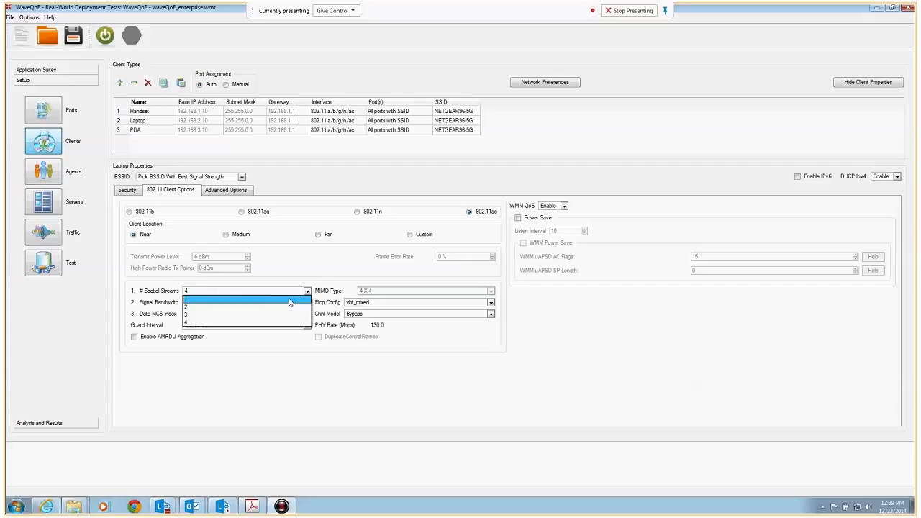
click(288, 314)
click(243, 304)
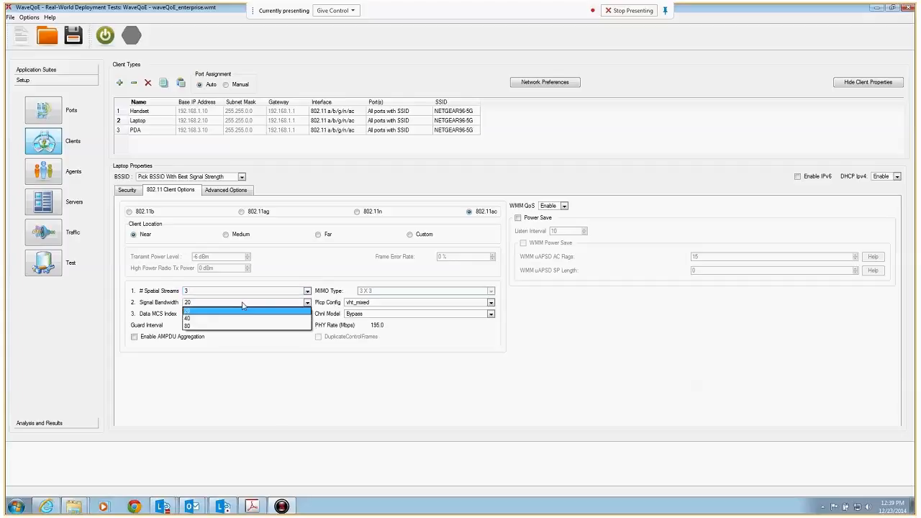
click(219, 326)
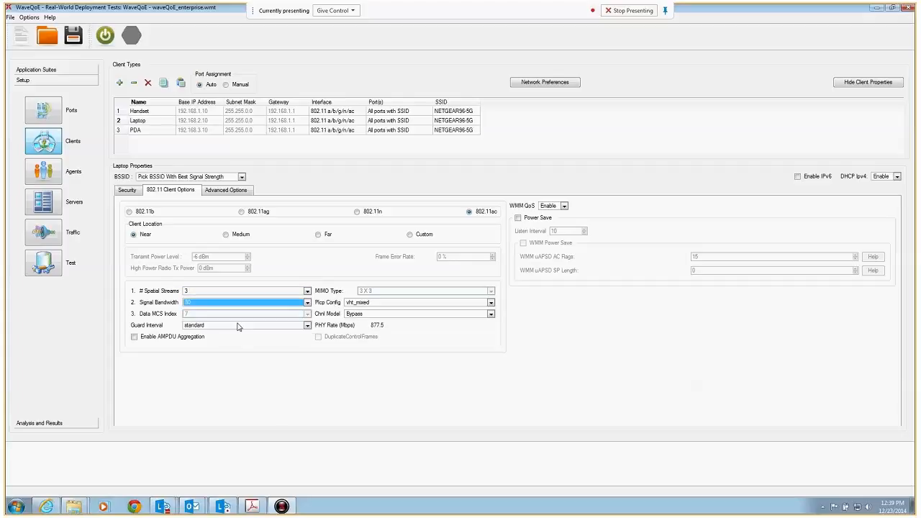
click(292, 325)
click(295, 341)
click(134, 337)
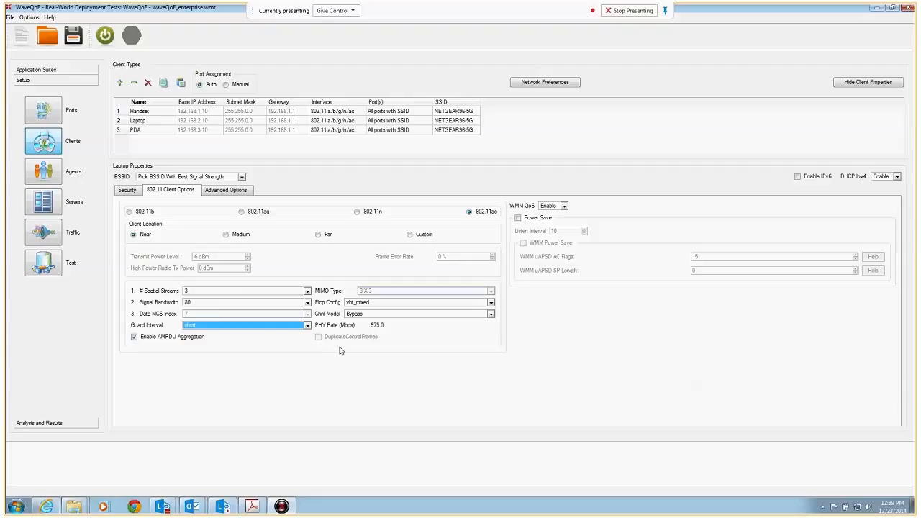
Step: Set the PDA client to 802.11n with 1x1 MIMO, short guard interval, channel bandwidth 40 and AMPDU aggregation enabled
click(172, 130)
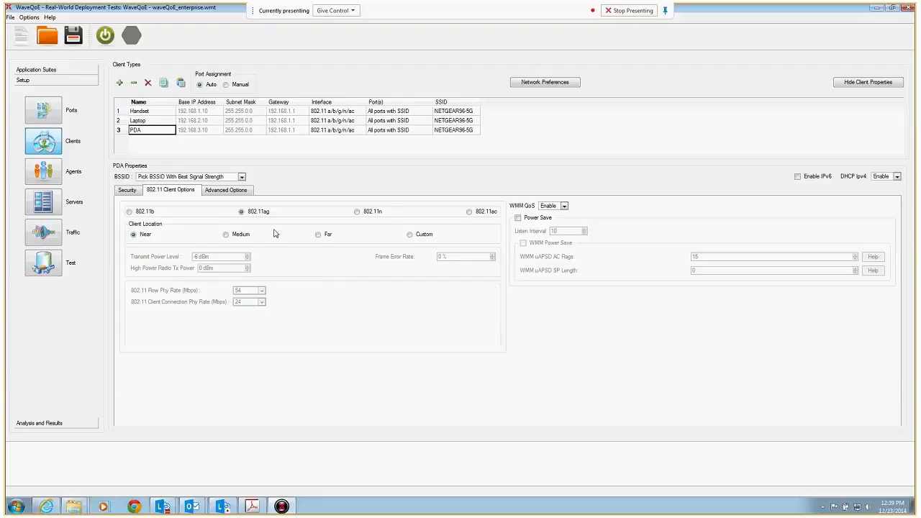
click(357, 212)
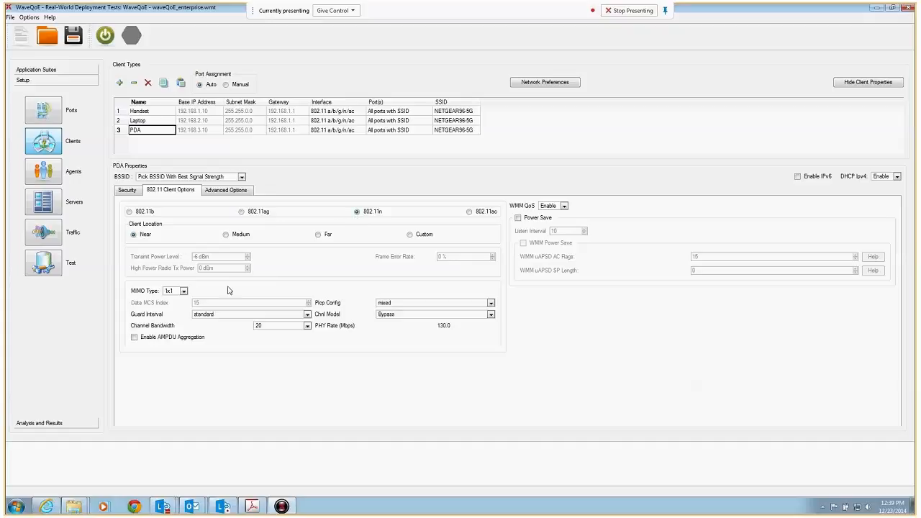
click(184, 291)
click(184, 297)
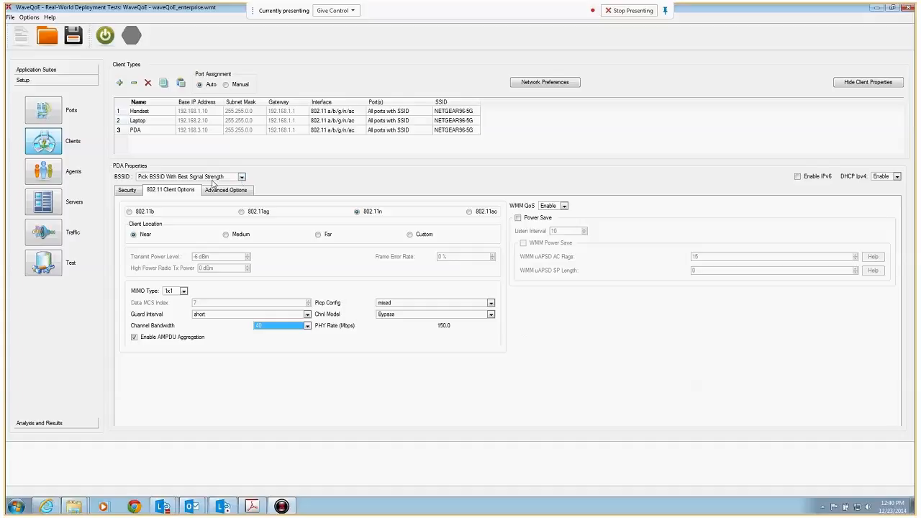
Step: Review the server profiles and the network settings of VOIPserver
click(52, 206)
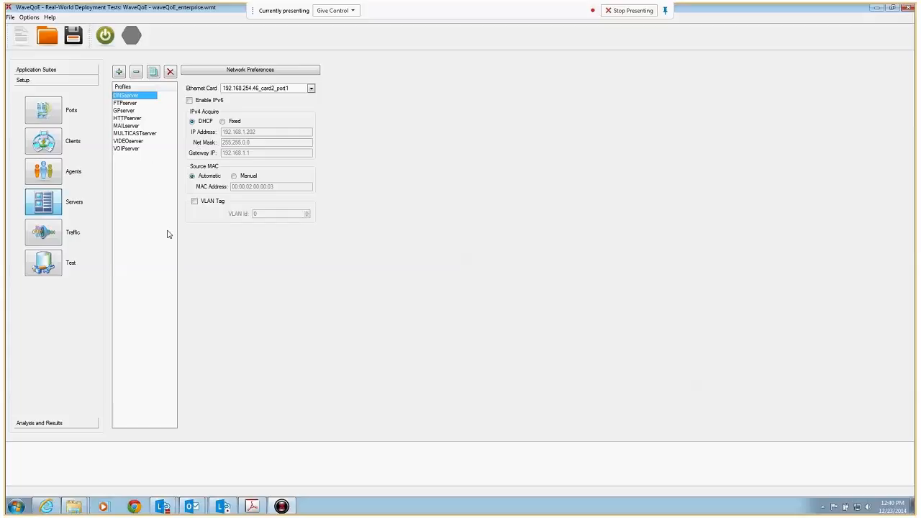
click(131, 151)
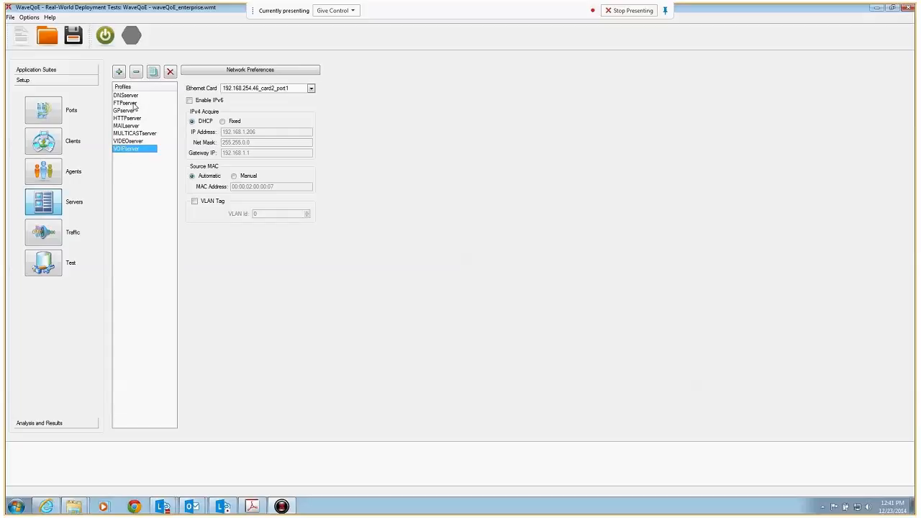
Step: Examine the IPTV_audio_72Kbps traffic profile and its available traffic types, plus the FTP Put and unclassified UDP Traffic profiles
click(47, 235)
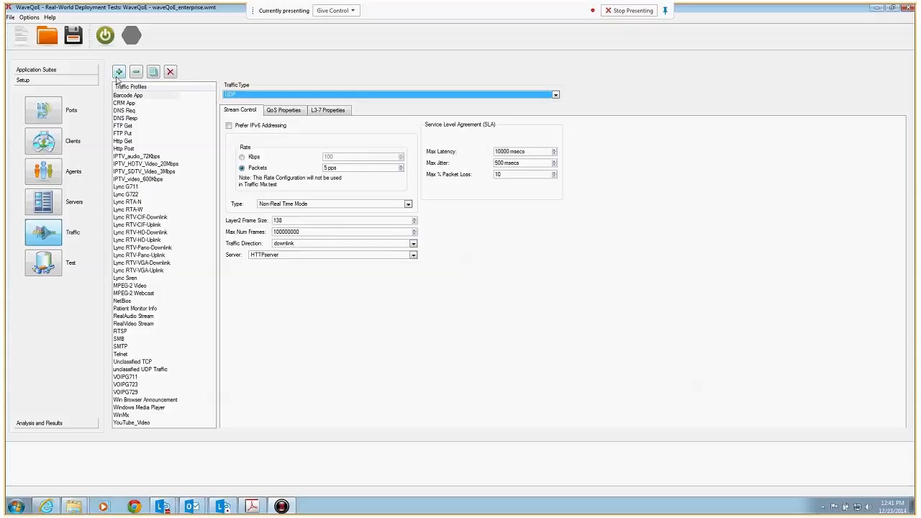
click(128, 157)
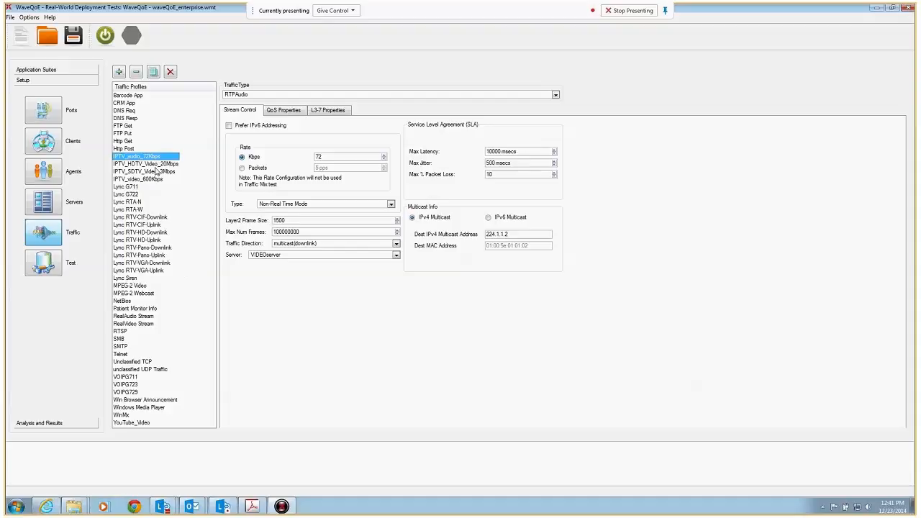
click(292, 95)
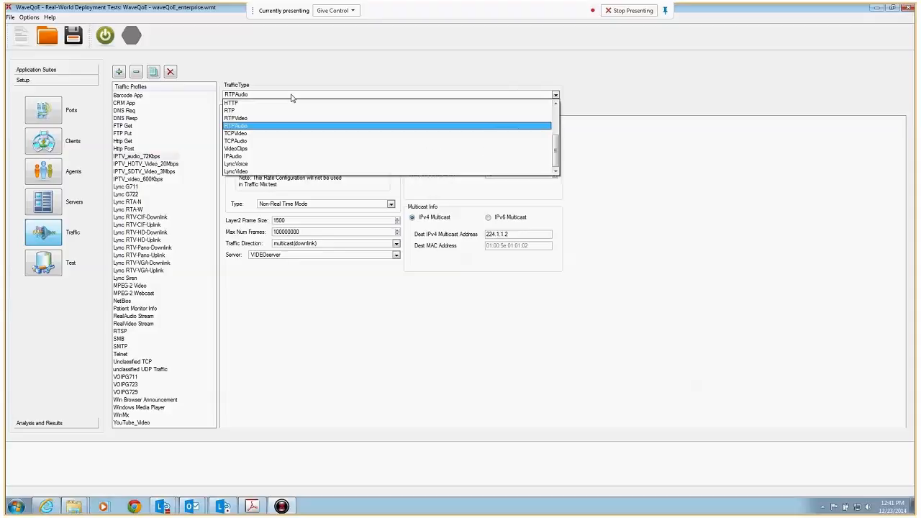
click(259, 126)
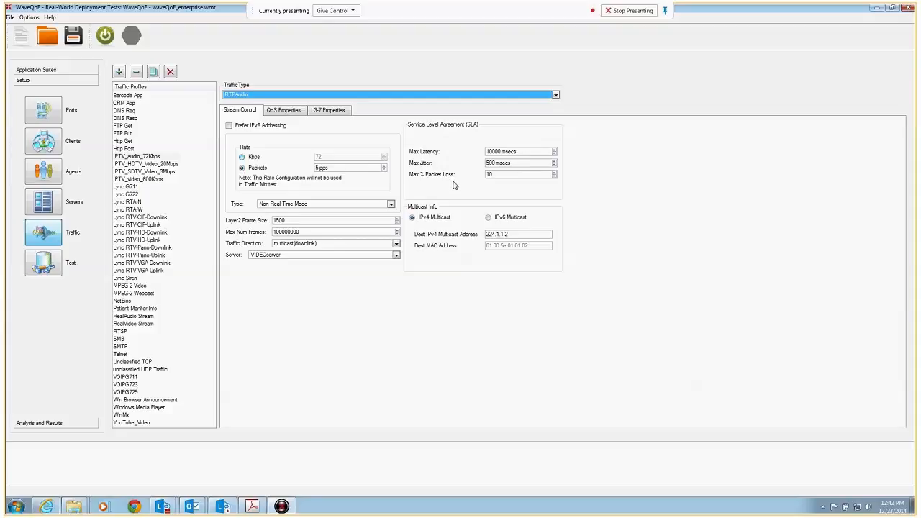
click(130, 134)
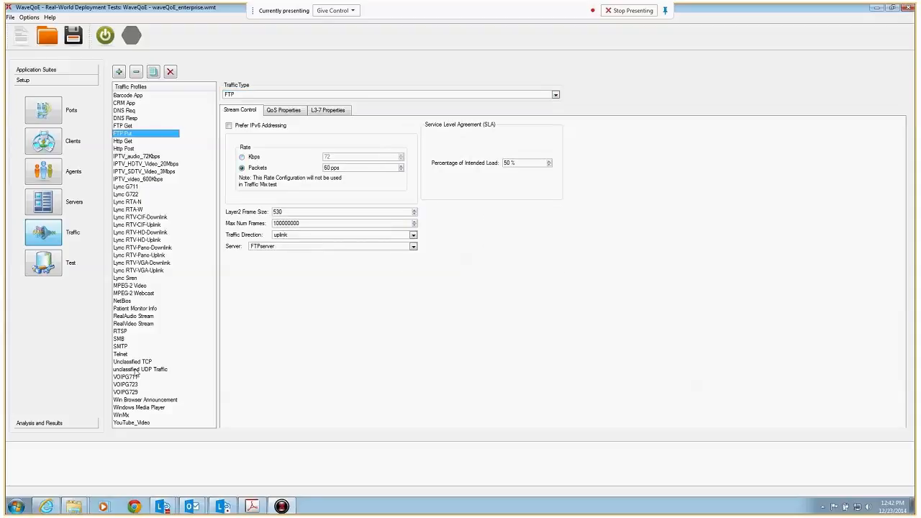
click(137, 371)
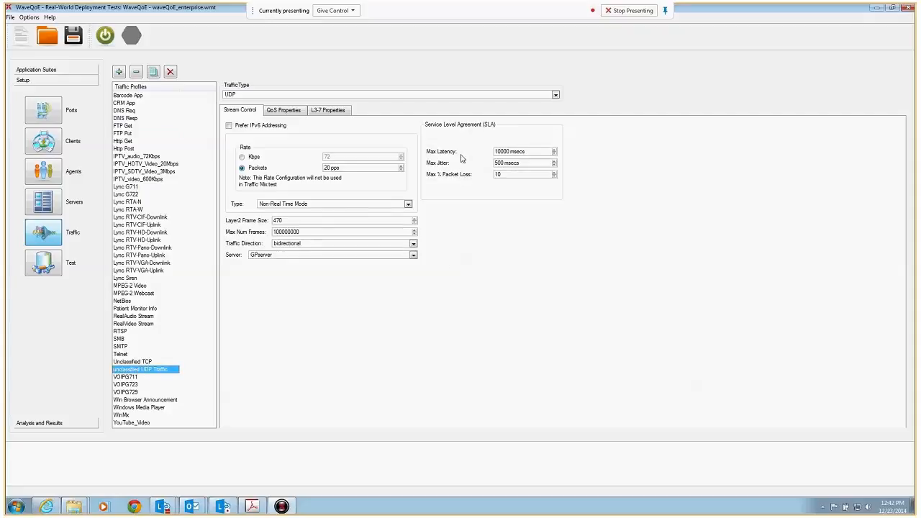
Step: Examine the Unclassified TCP, Telnet and MPEG-2 Video traffic profiles, including video QoS, plus the QoS and L3-7 properties of VOIPG711
click(177, 361)
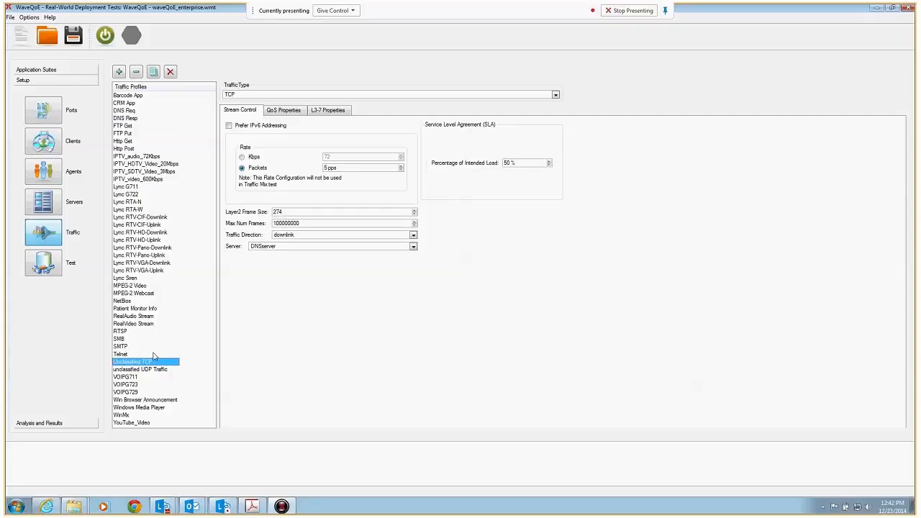
click(125, 354)
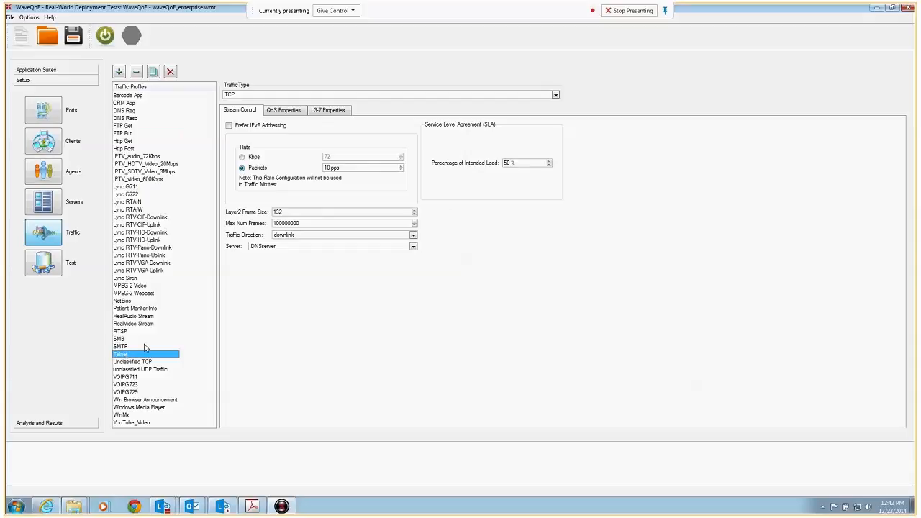
click(137, 286)
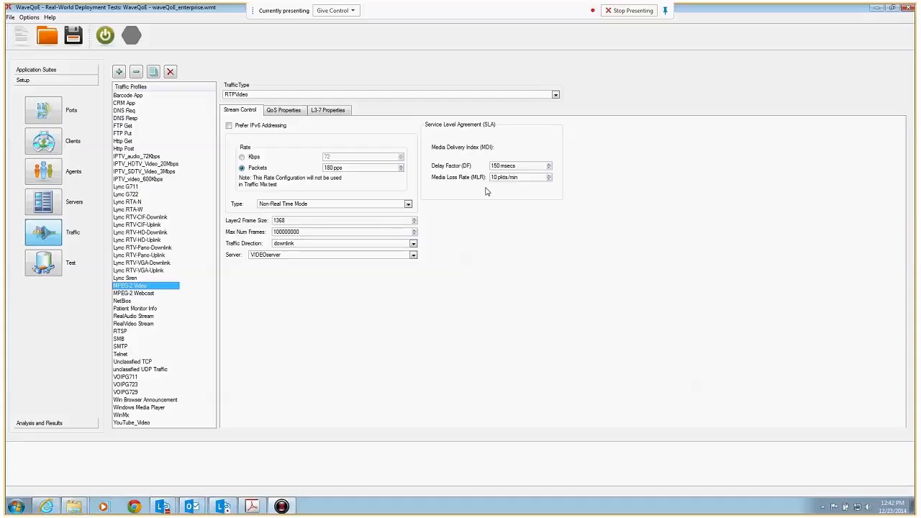
click(287, 112)
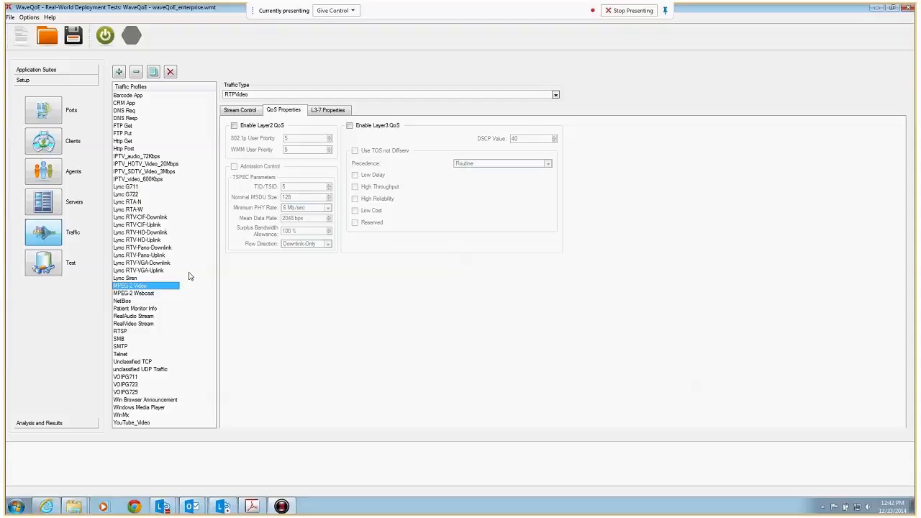
click(128, 377)
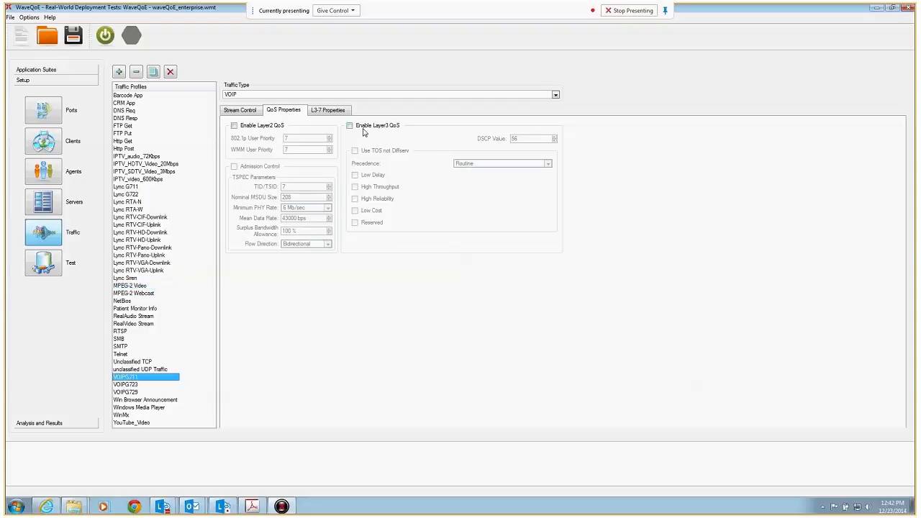
click(341, 114)
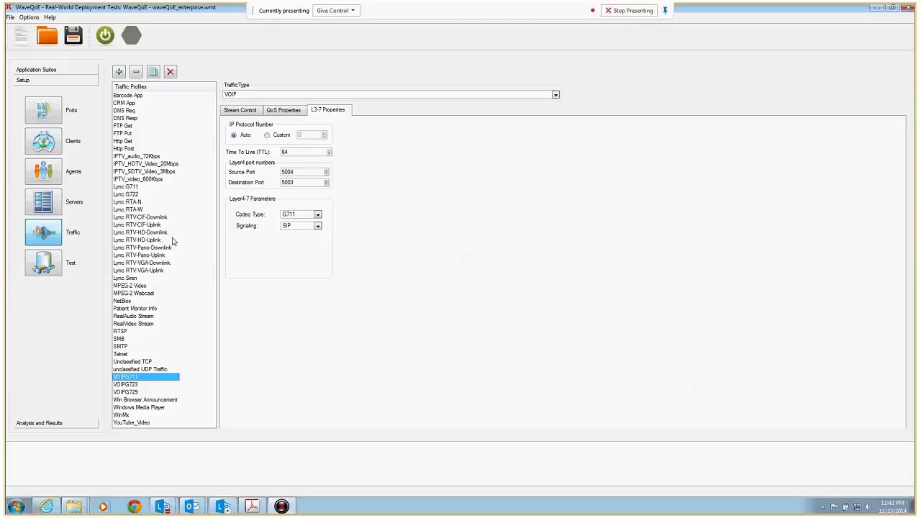
Step: Set the test's trial duration to 10 seconds and open the advanced test parameters
click(39, 271)
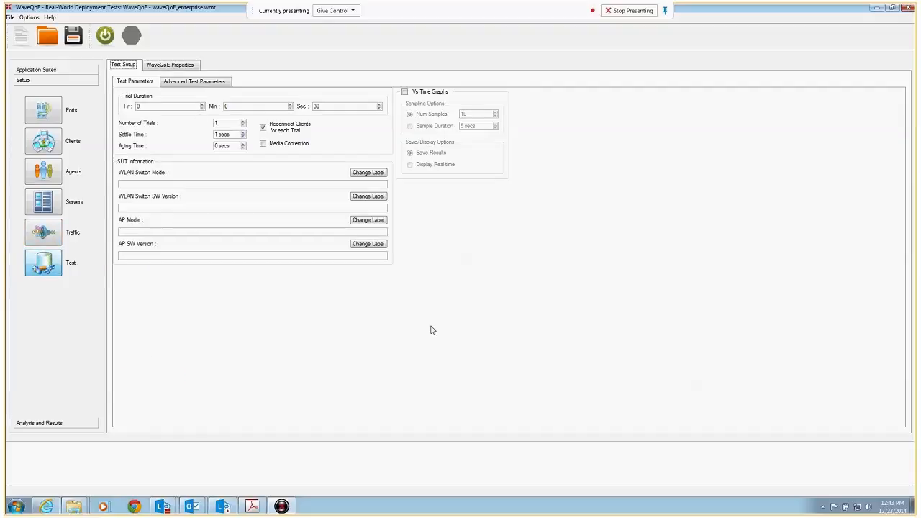
drag(326, 106, 303, 107)
text(10)
click(193, 81)
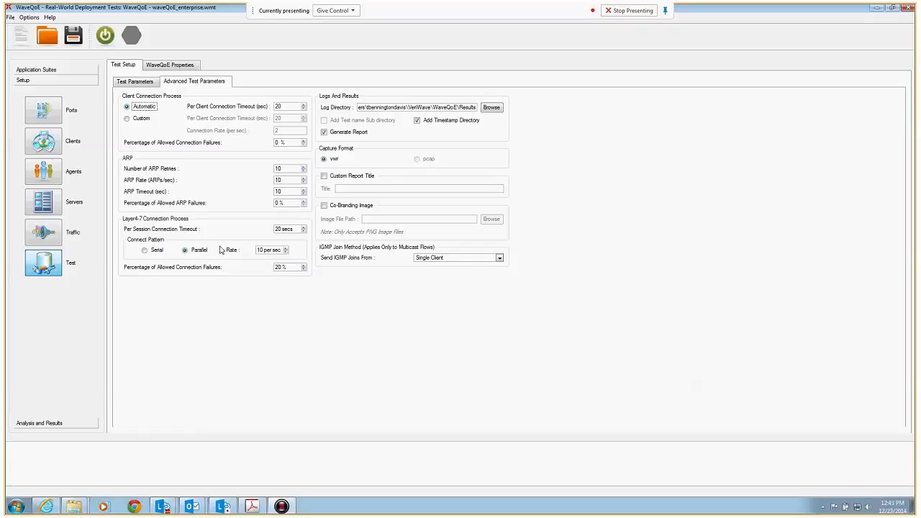
Step: Review the Enterprise traffic mix and the client types that can be assigned to the VOIPG711 profile
click(167, 66)
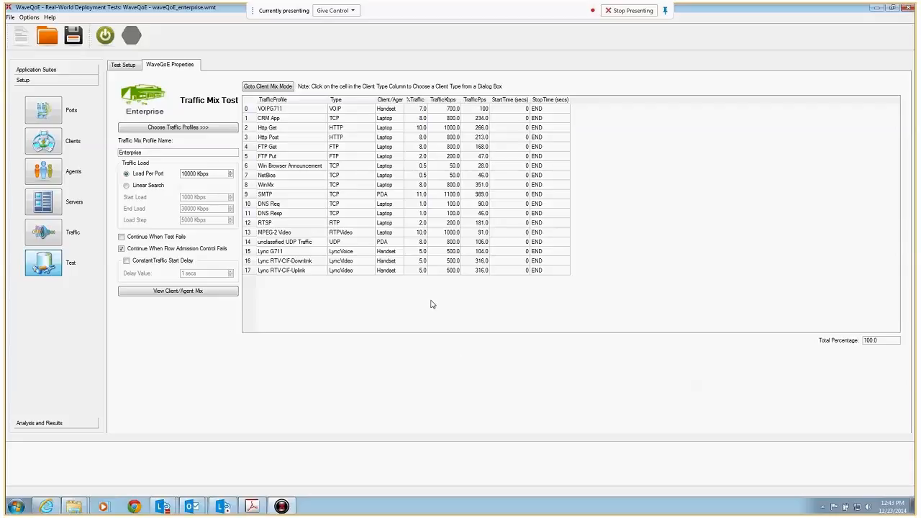
click(394, 112)
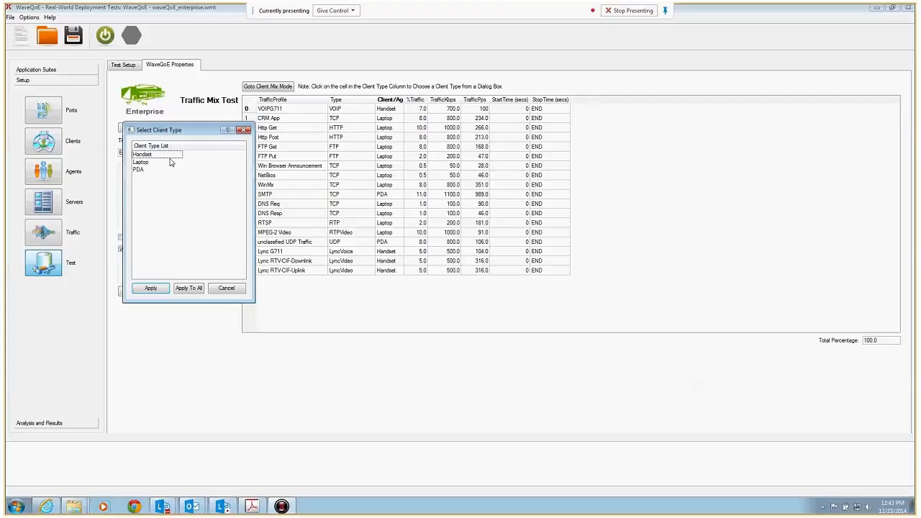
click(226, 288)
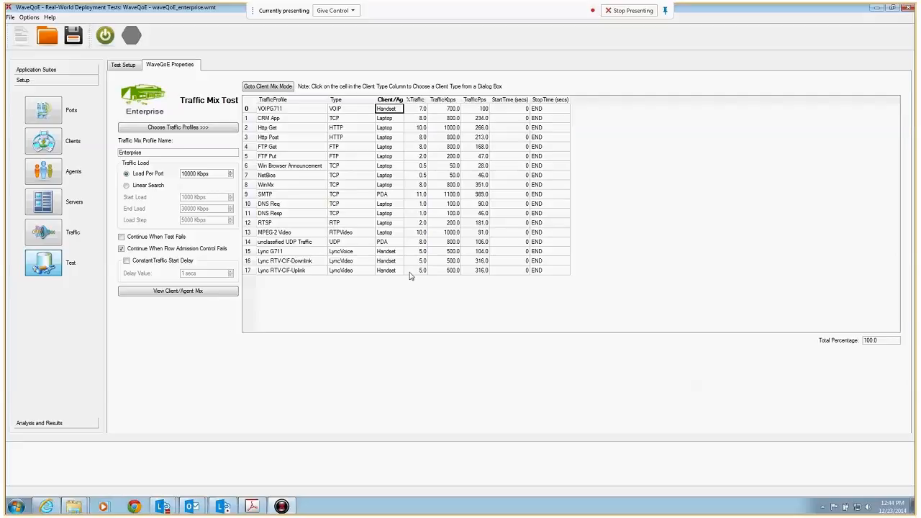
Step: Set the Enterprise traffic mix load per port to 25000 Kbps
drag(188, 174, 177, 184)
text(25)
click(400, 295)
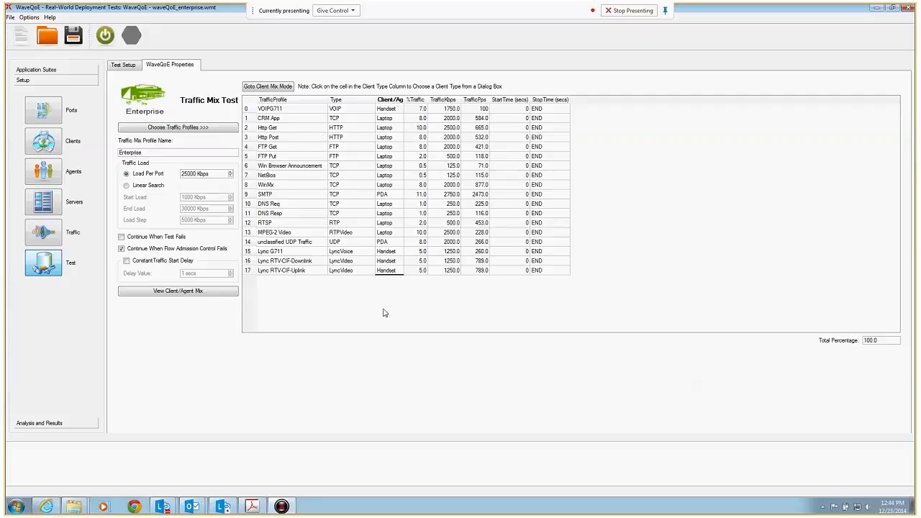
Step: Review the client mix for the current traffic load, moving its window clear of the traffic table
click(196, 292)
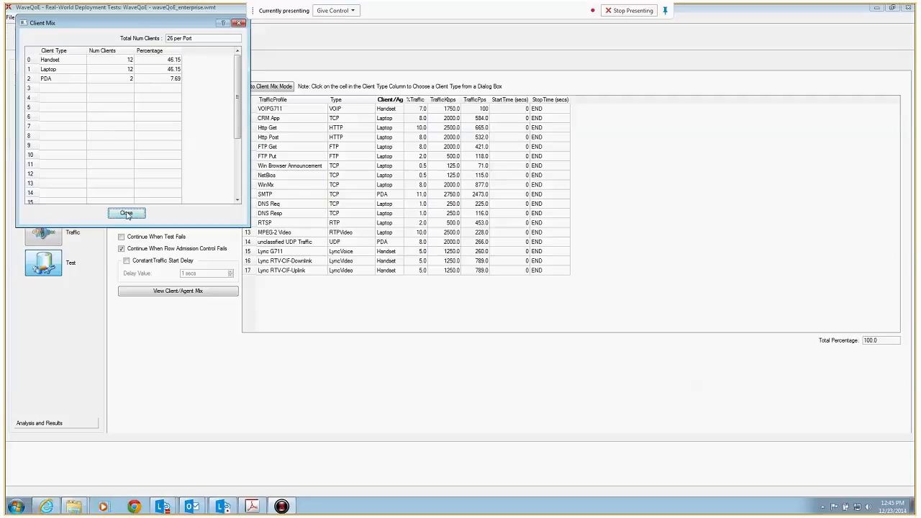
drag(122, 23, 685, 216)
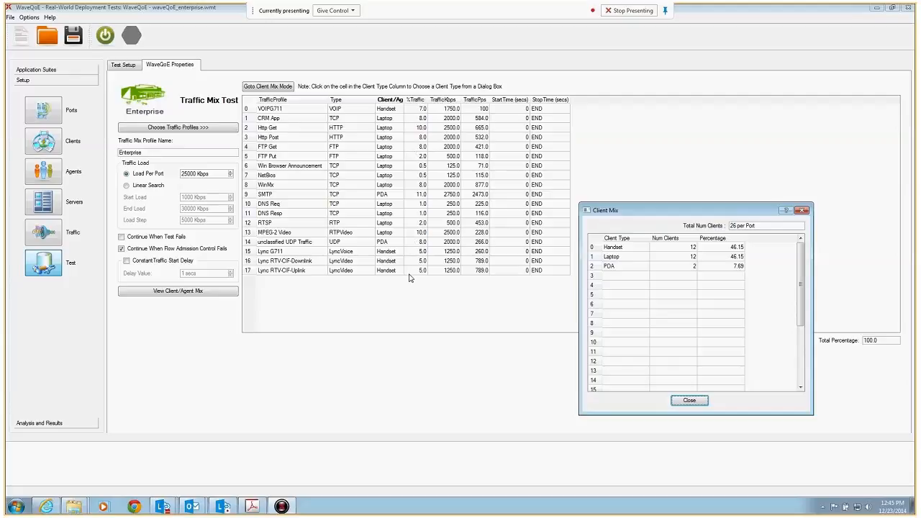
click(690, 400)
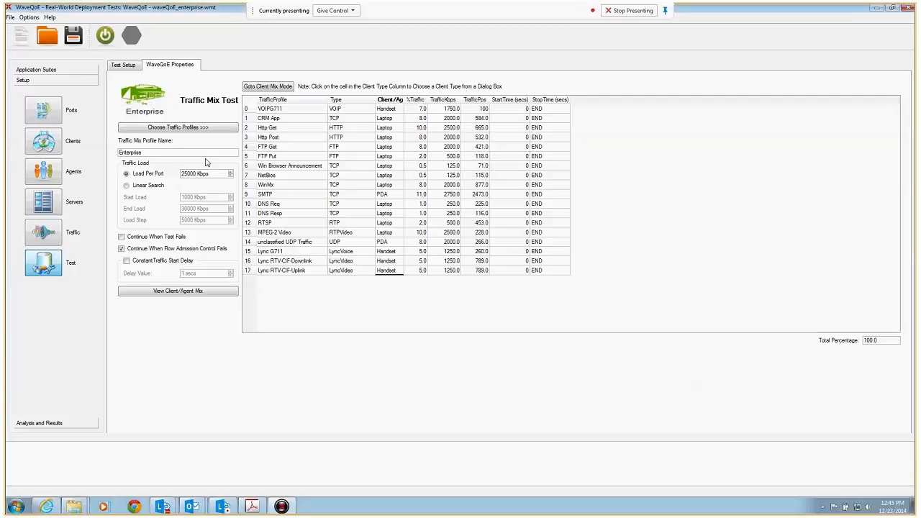
Step: Try a traffic load of 35000 Kbps per port and check the resulting client mix
drag(188, 173, 174, 174)
text(35)
click(287, 206)
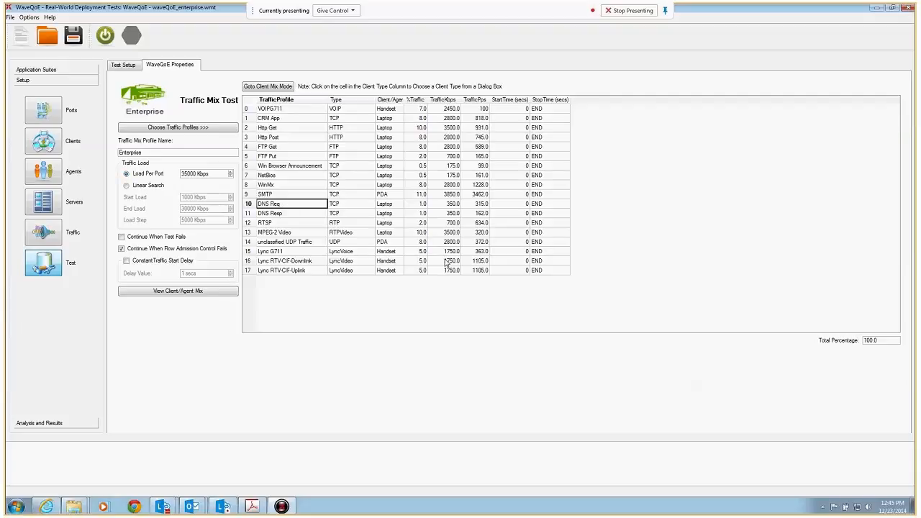
click(184, 295)
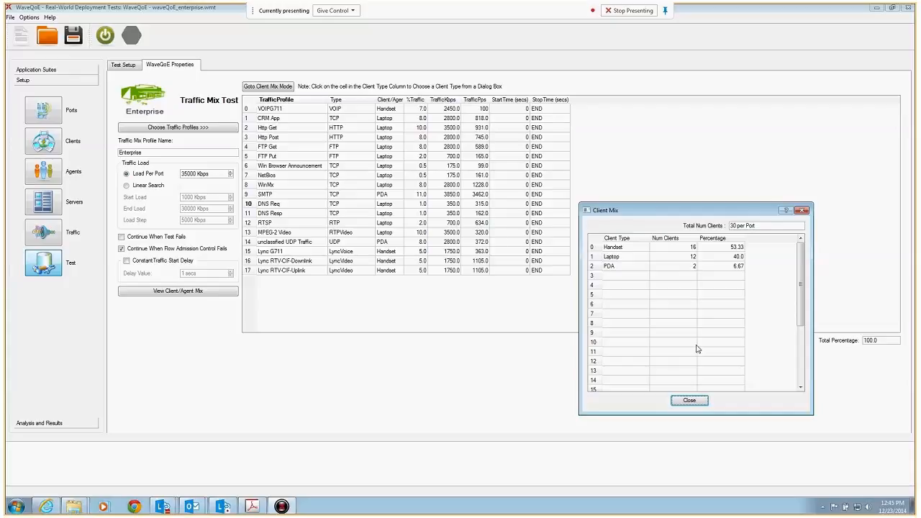
click(691, 402)
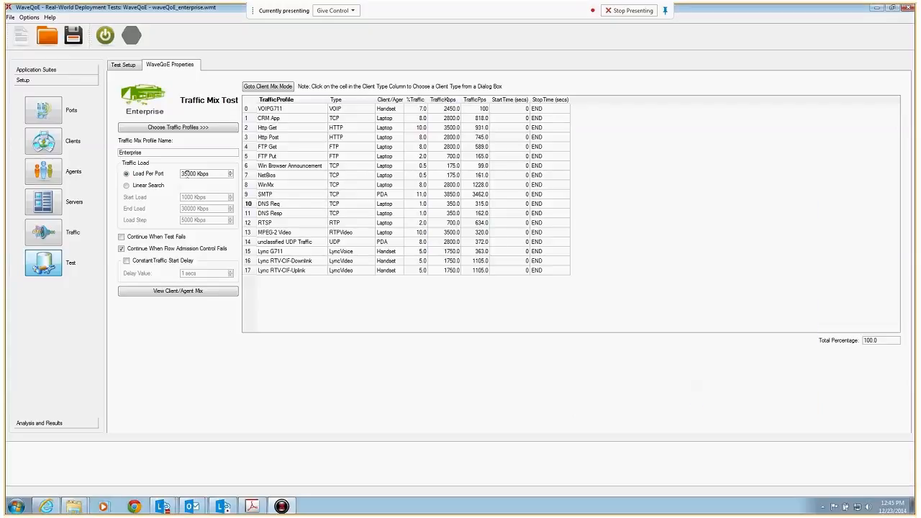
Step: Return the traffic load per port to 25000 Kbps
key(BackSpace)
text(2)
click(325, 301)
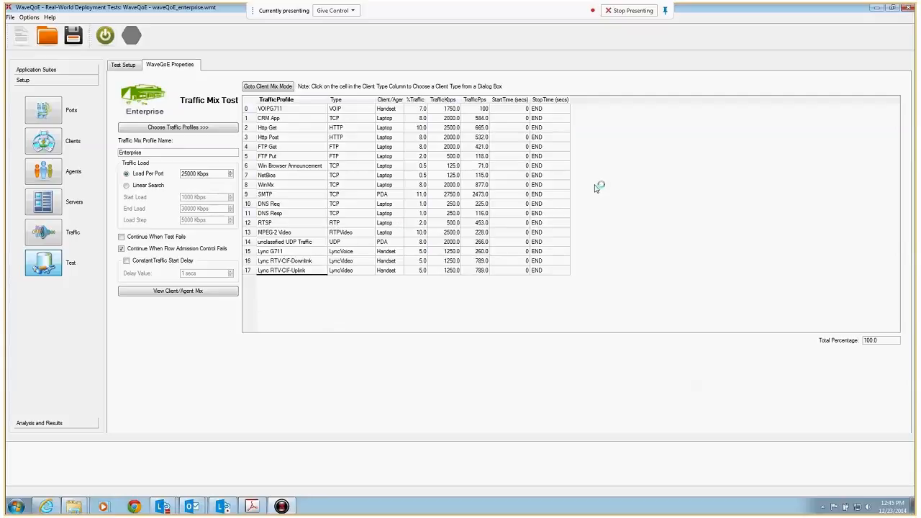
Step: Switch the Enterprise test to Client Mix mode and set the clients/agents per port to 100
click(256, 88)
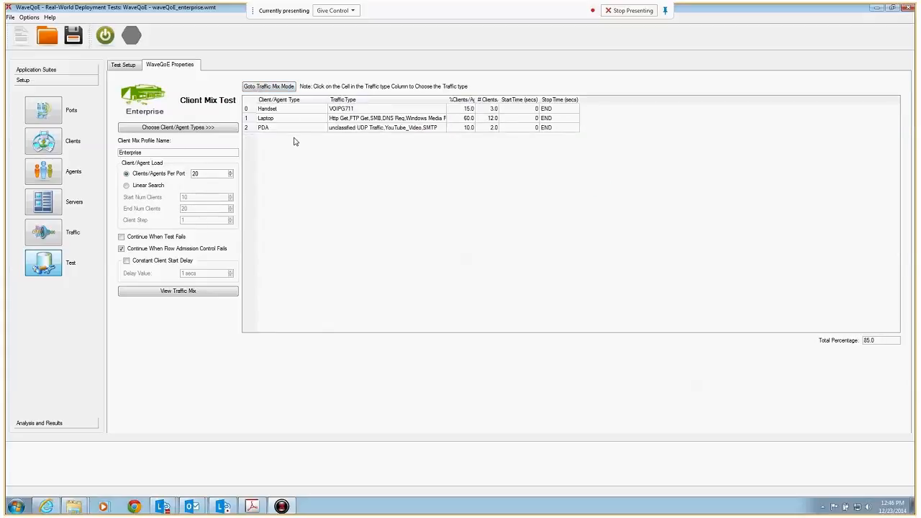
click(202, 173)
key(BackSpace)
key(BackSpace)
text(100)
key(Return)
click(335, 139)
Step: Check the Handset client's traffic selection, apply it with VOIPG711 selected, and widen the %Clients/Agents column
click(364, 112)
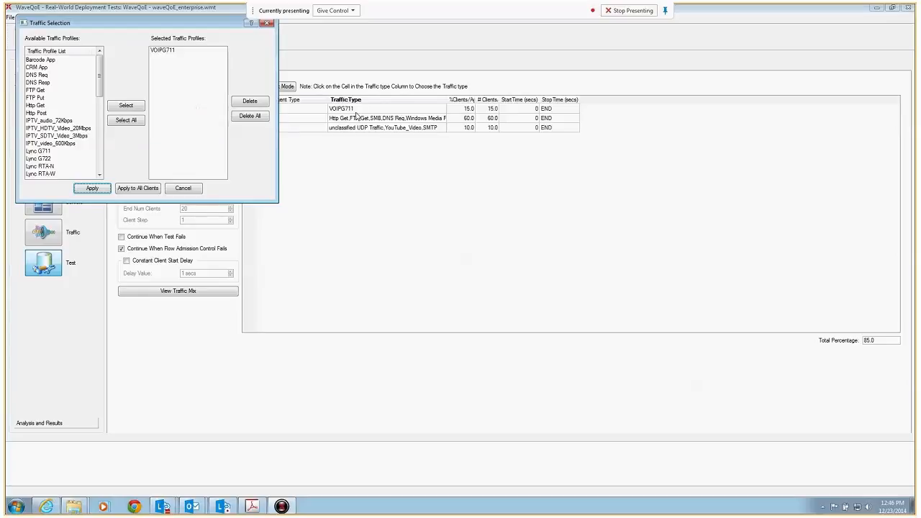
click(91, 188)
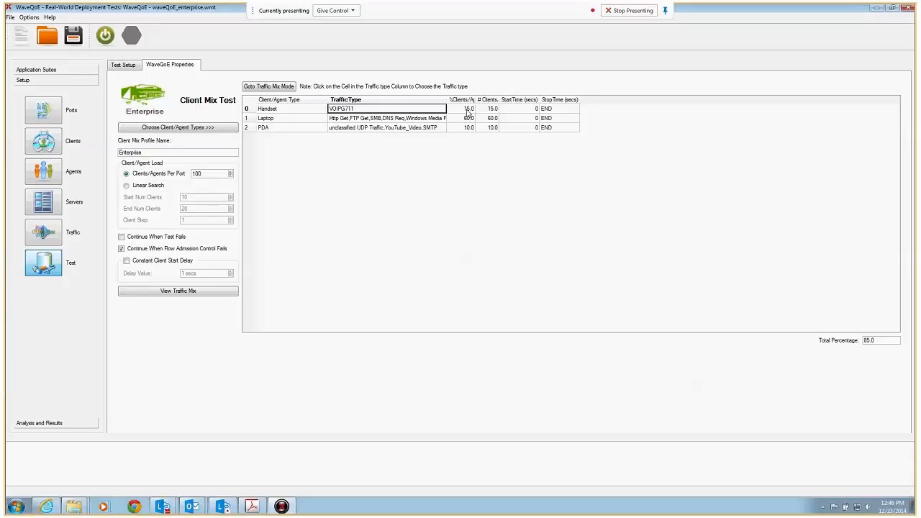
drag(475, 96, 502, 95)
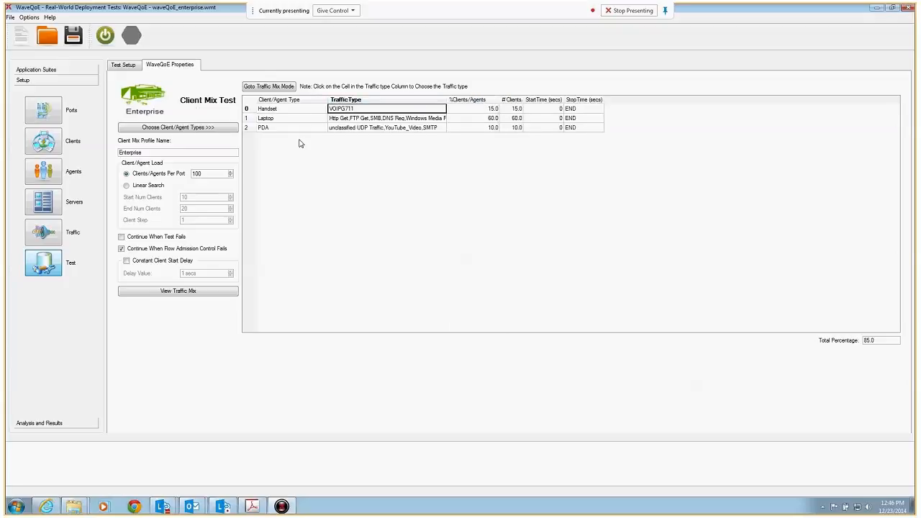
Step: Set the client percentages to 4 for Handset and 10 for Laptop
click(475, 109)
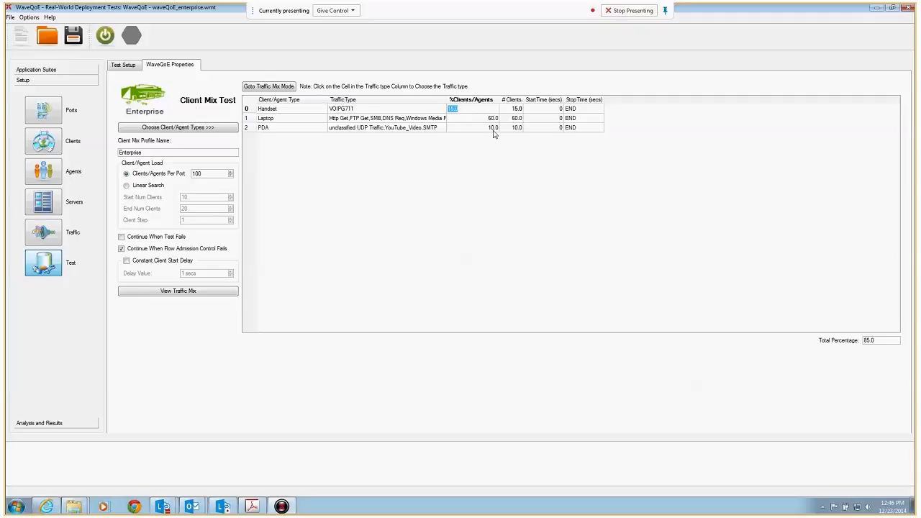
text(4)
key(Return)
click(449, 119)
text(10)
key(Return)
click(482, 129)
Step: Review the traffic mix produced by the client percentages in an enlarged window, and switch the test back to Traffic Mix mode
click(158, 293)
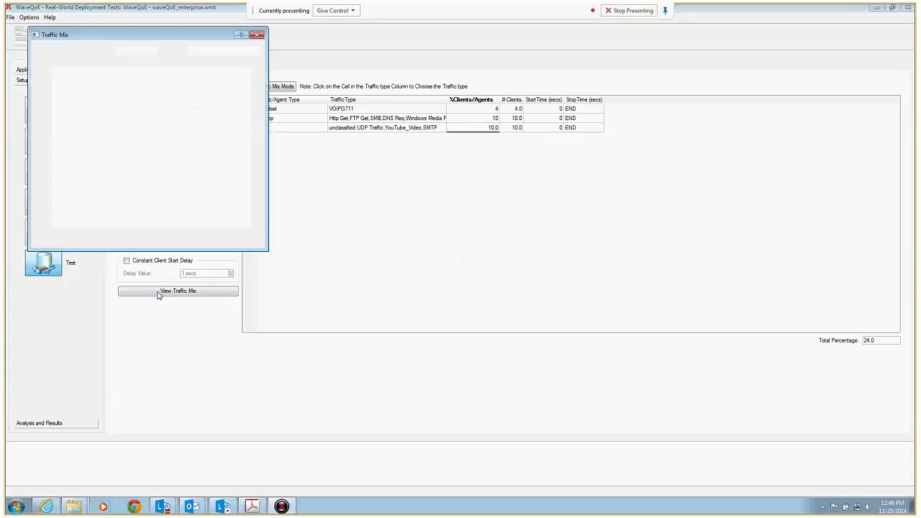
drag(267, 251, 301, 298)
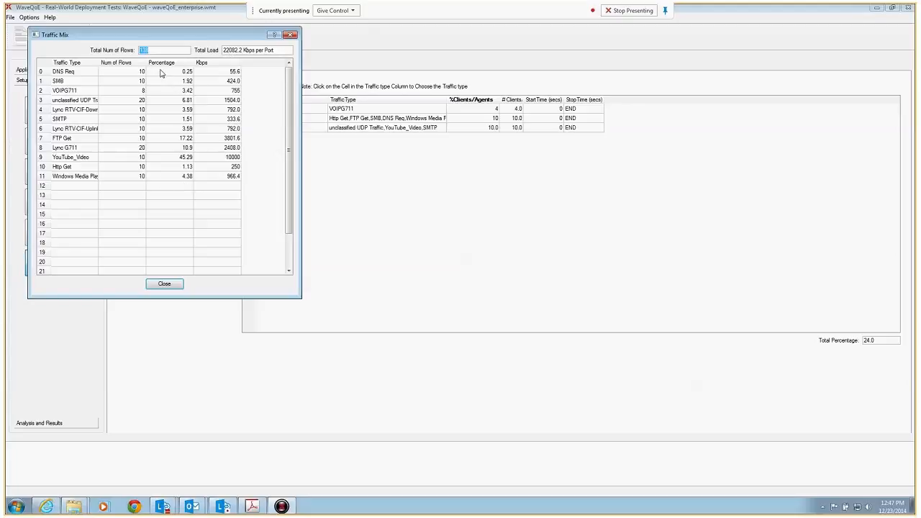
click(164, 284)
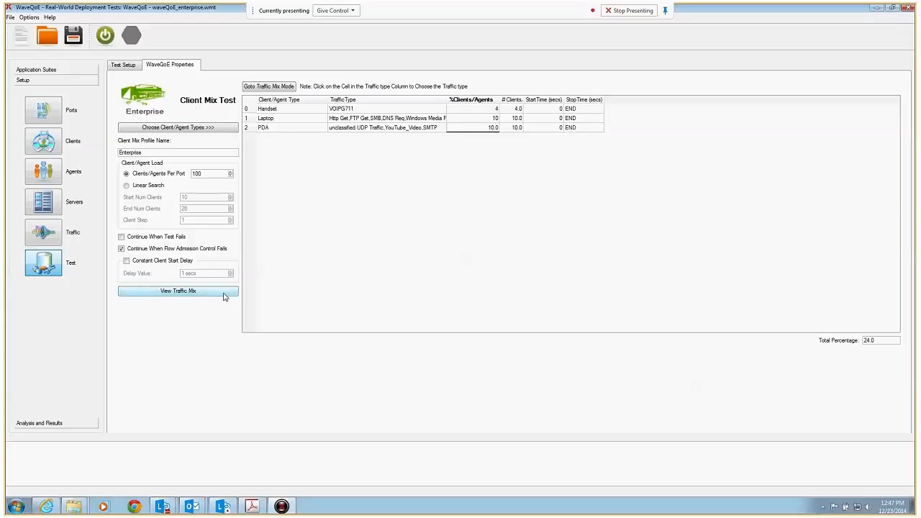
click(270, 87)
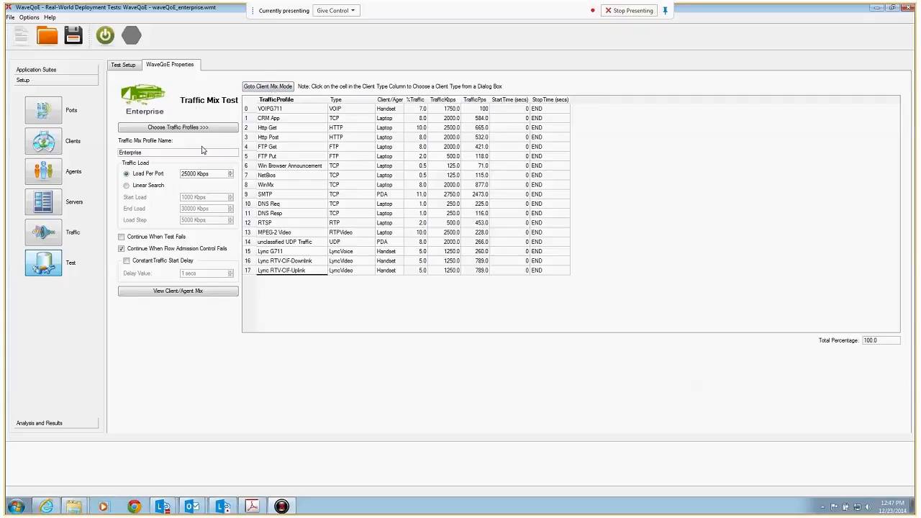